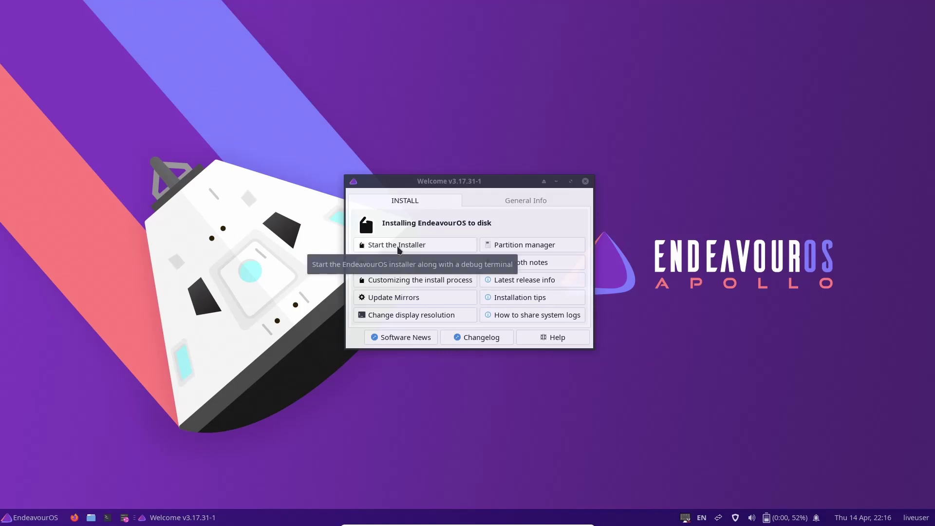
Start the EndeavourOS installer from Welcome using the Online installation method.
{"action": "left_click", "coordinate": [399, 248]}
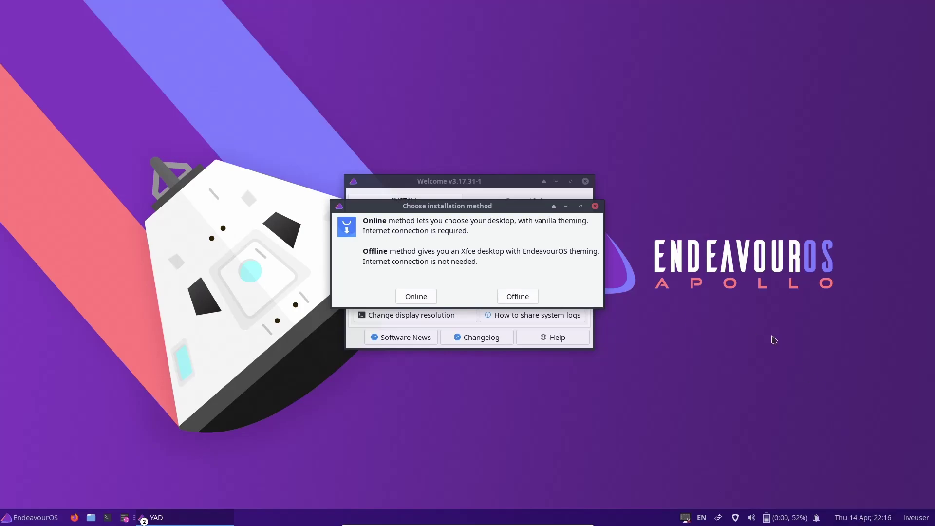
{"action": "left_click", "coordinate": [420, 295]}
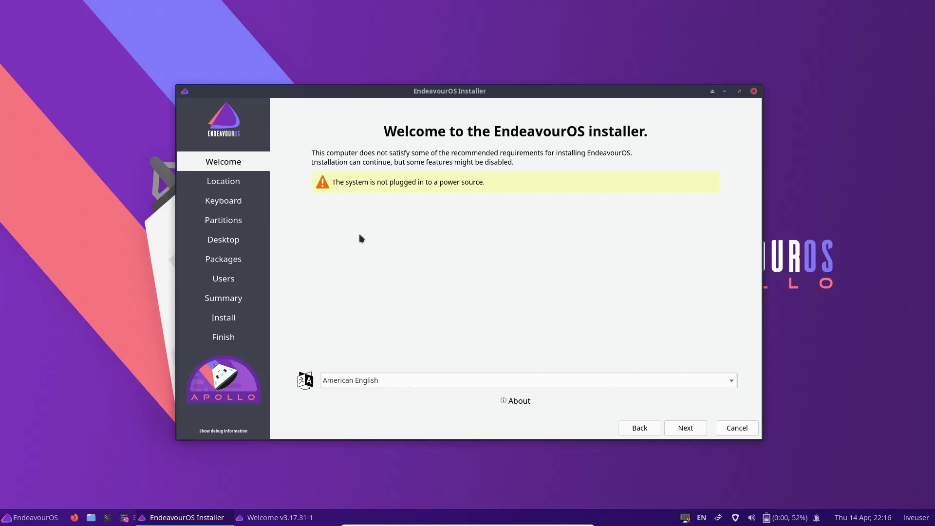
Keep the America/Chicago timezone and English (US) keyboard, advancing to the Partitions page.
{"action": "left_click", "coordinate": [685, 430]}
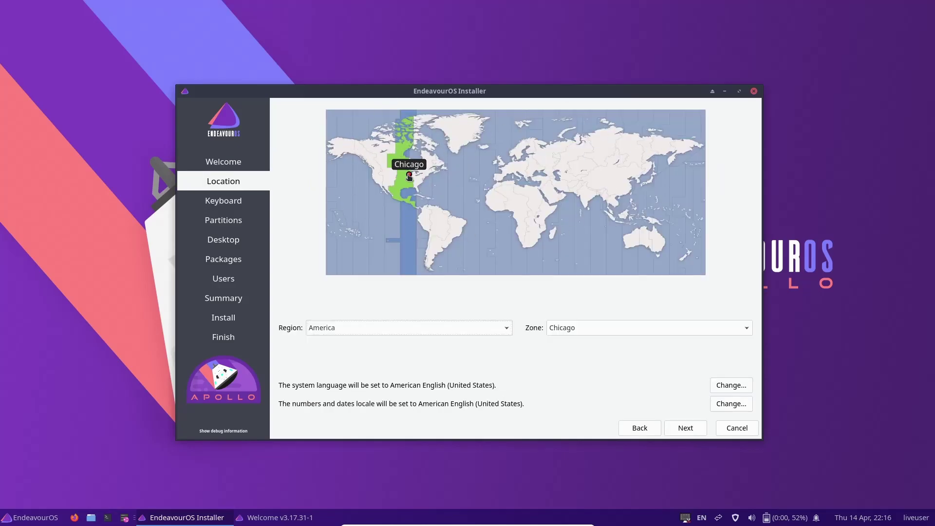
{"action": "left_click", "coordinate": [531, 204]}
{"action": "left_click", "coordinate": [588, 178]}
{"action": "left_click", "coordinate": [636, 155]}
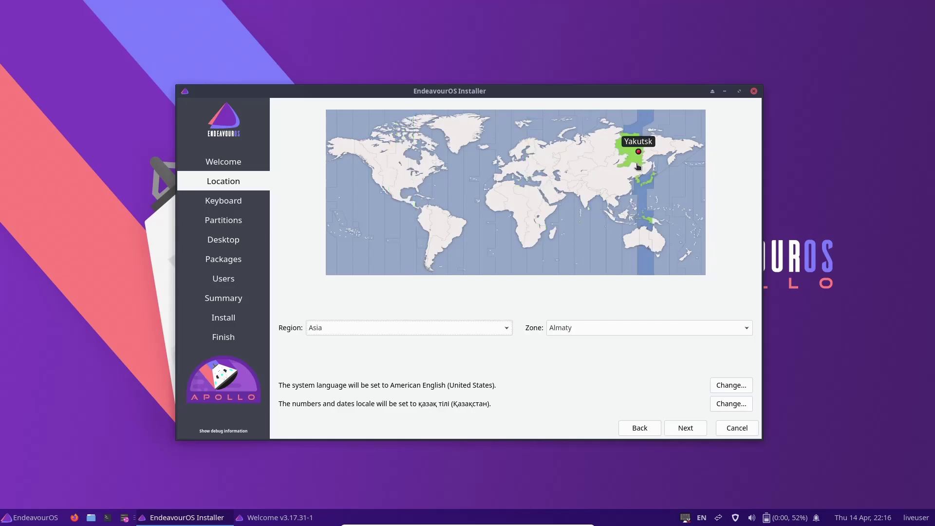
{"action": "left_click", "coordinate": [405, 183]}
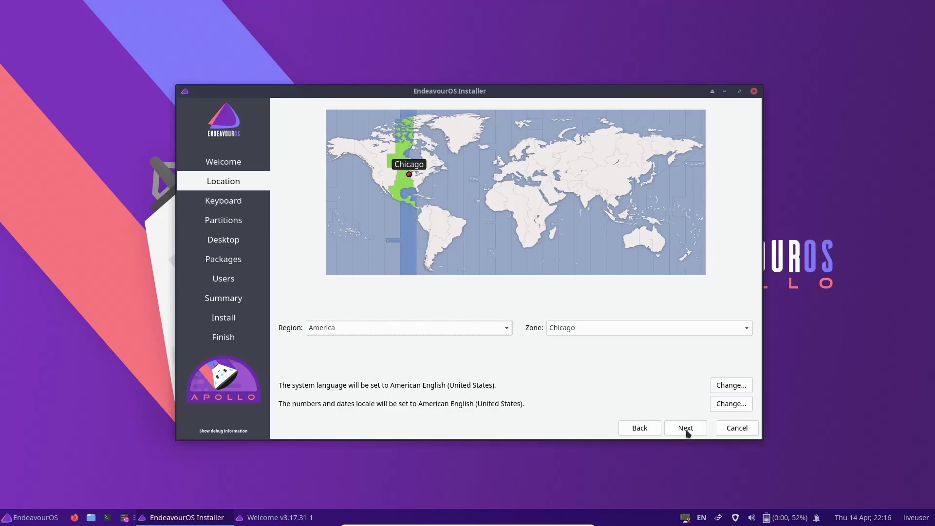
{"action": "left_click", "coordinate": [686, 429]}
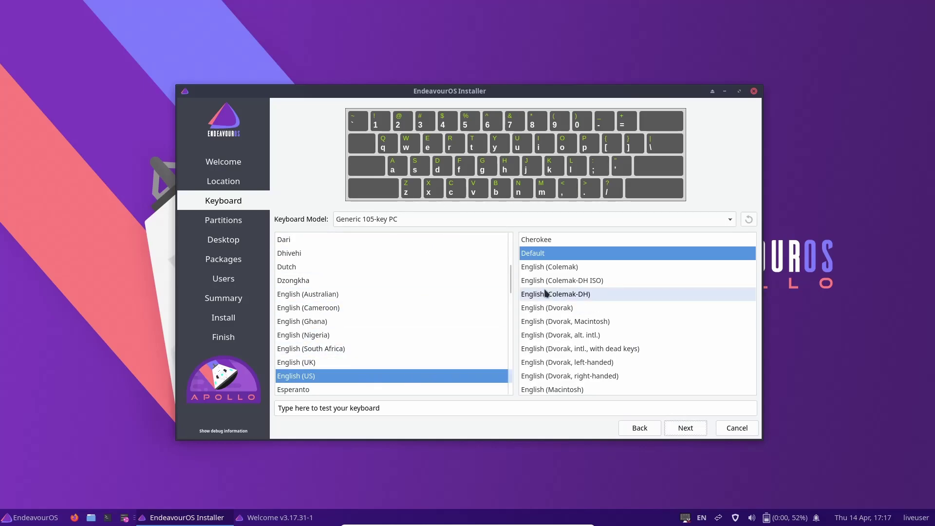
{"action": "left_click", "coordinate": [683, 428]}
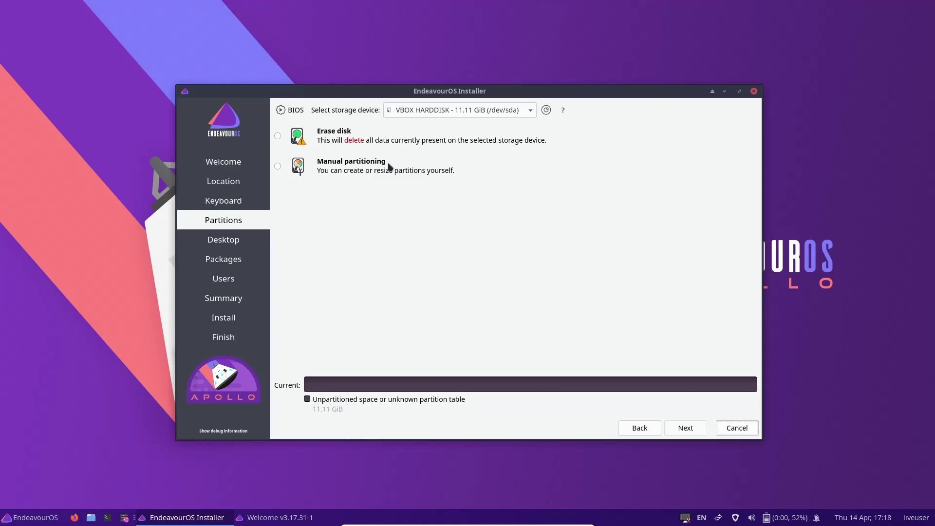
Erase the whole disk using Swap (with Hibernate) and the ext4 filesystem.
{"action": "left_click", "coordinate": [277, 135]}
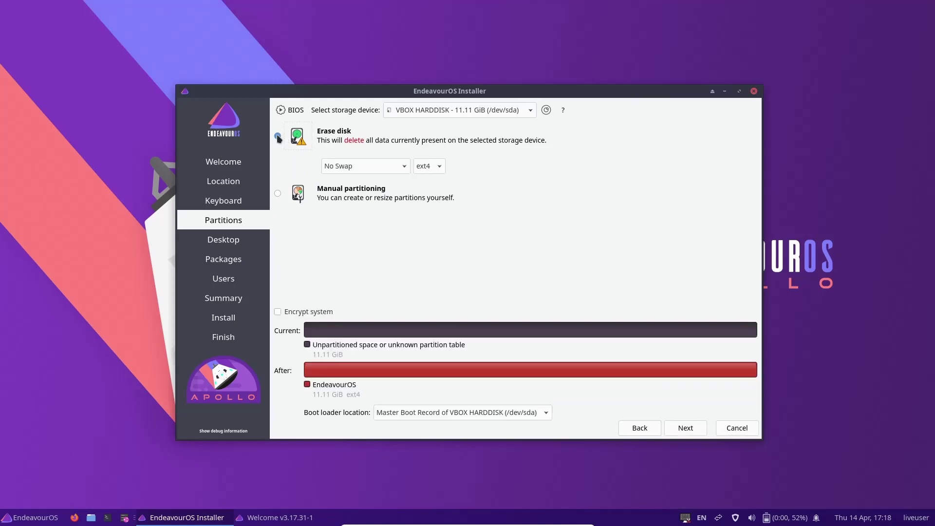
{"action": "left_click", "coordinate": [403, 167]}
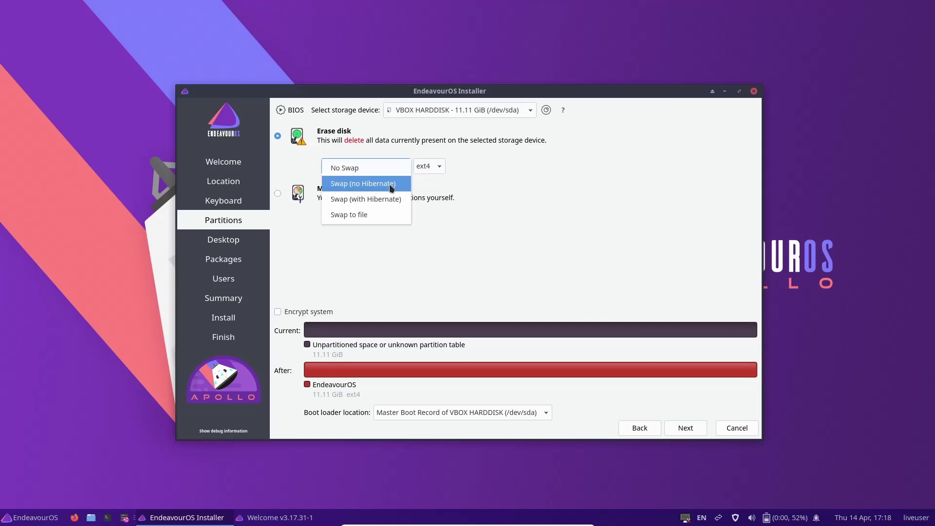
{"action": "left_click", "coordinate": [388, 199]}
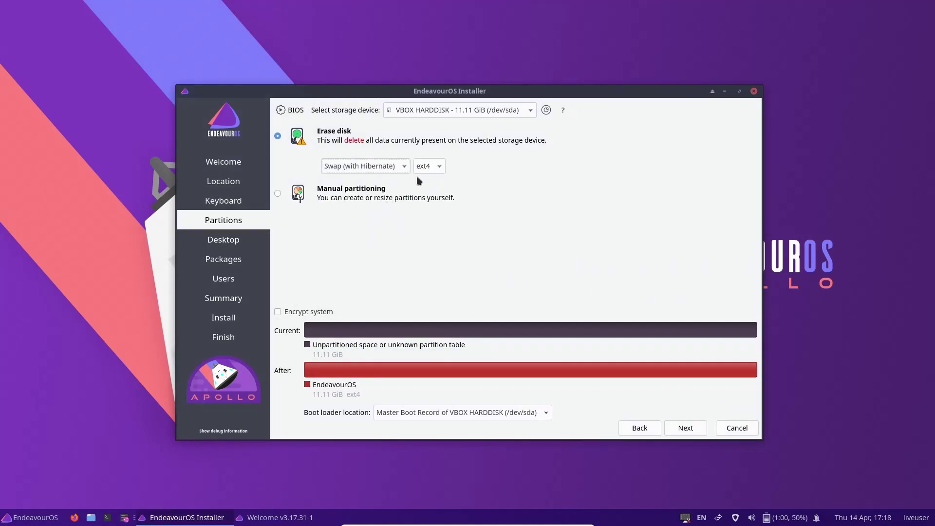
{"action": "left_click", "coordinate": [441, 169]}
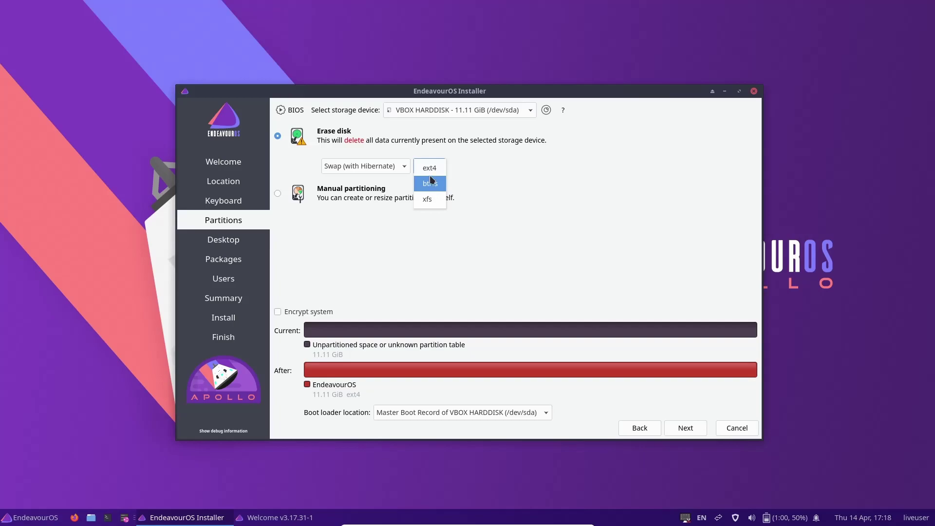
{"action": "left_click", "coordinate": [430, 171]}
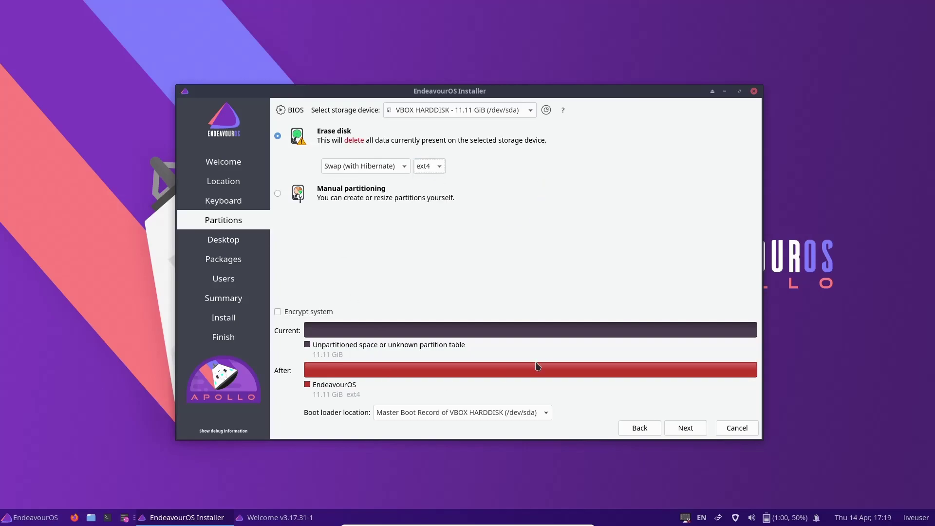
{"action": "left_click", "coordinate": [702, 433]}
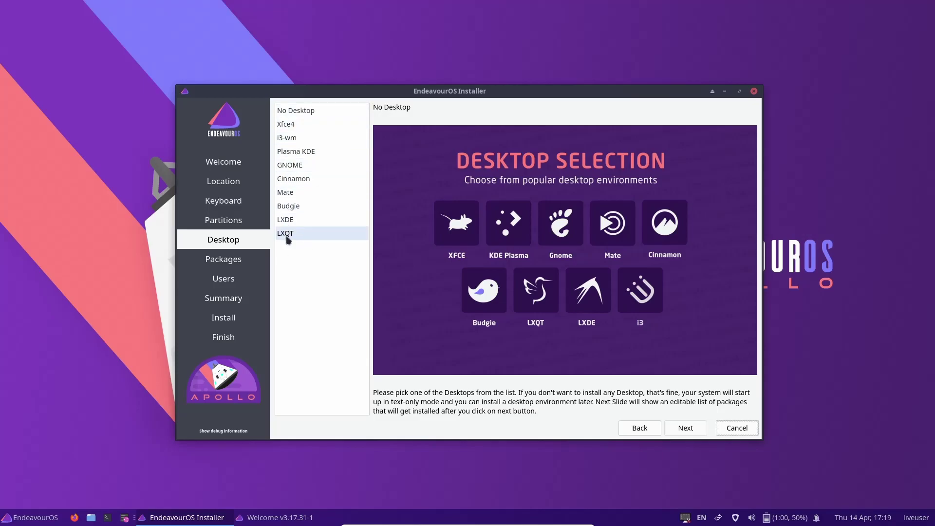
Choose Plasma KDE as the desktop and inspect the LTS Kernel and Zen Kernel package lists.
{"action": "left_click", "coordinate": [294, 155]}
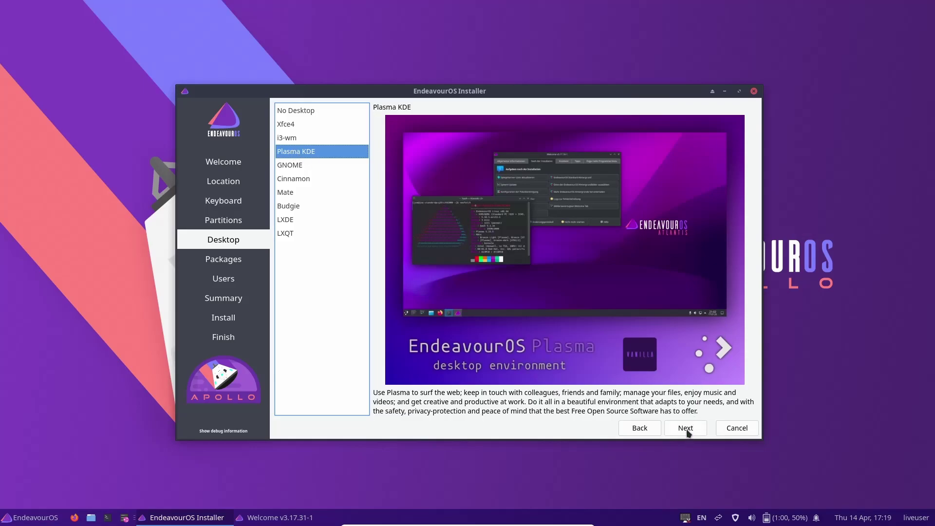
{"action": "left_click", "coordinate": [687, 432]}
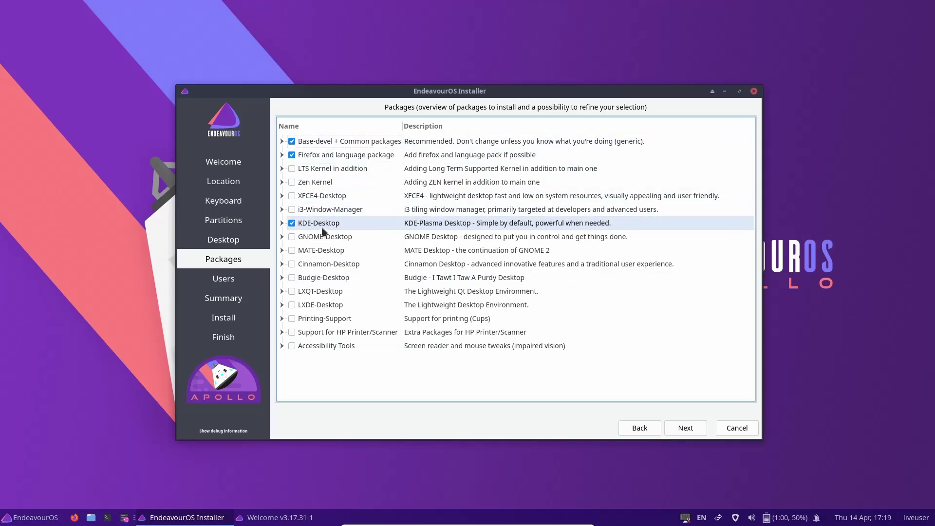
{"action": "left_click", "coordinate": [282, 169]}
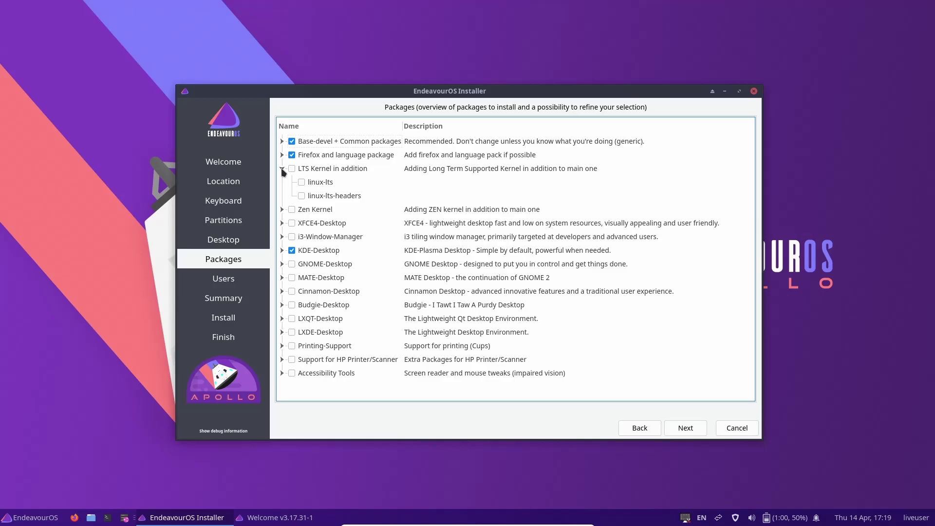
{"action": "left_click", "coordinate": [282, 168]}
{"action": "left_click", "coordinate": [282, 183]}
{"action": "left_click", "coordinate": [281, 182]}
{"action": "left_click", "coordinate": [281, 169]}
{"action": "left_click", "coordinate": [282, 168]}
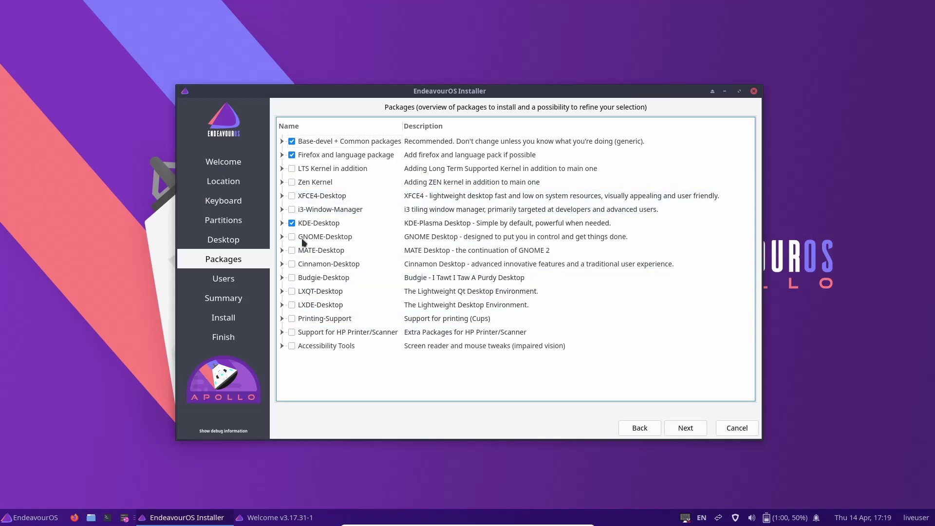
Review Printing-Support and Accessibility Tools packages, leaving cups and cups-filters unmarked.
{"action": "left_click", "coordinate": [282, 319]}
{"action": "left_click", "coordinate": [302, 333]}
{"action": "left_click", "coordinate": [302, 347]}
{"action": "left_click", "coordinate": [302, 347]}
{"action": "left_click", "coordinate": [302, 333]}
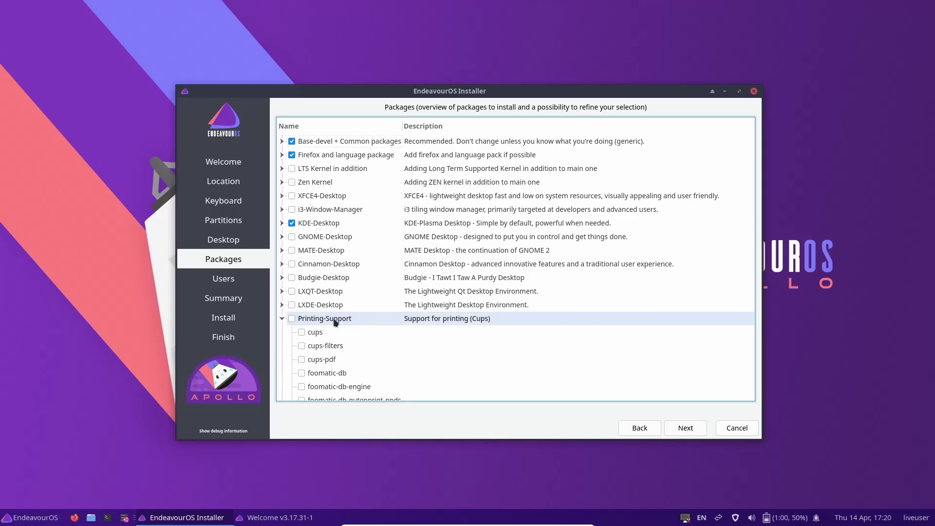
{"action": "scroll", "coordinate": [338, 329], "scroll_direction": "down", "scroll_amount": 1}
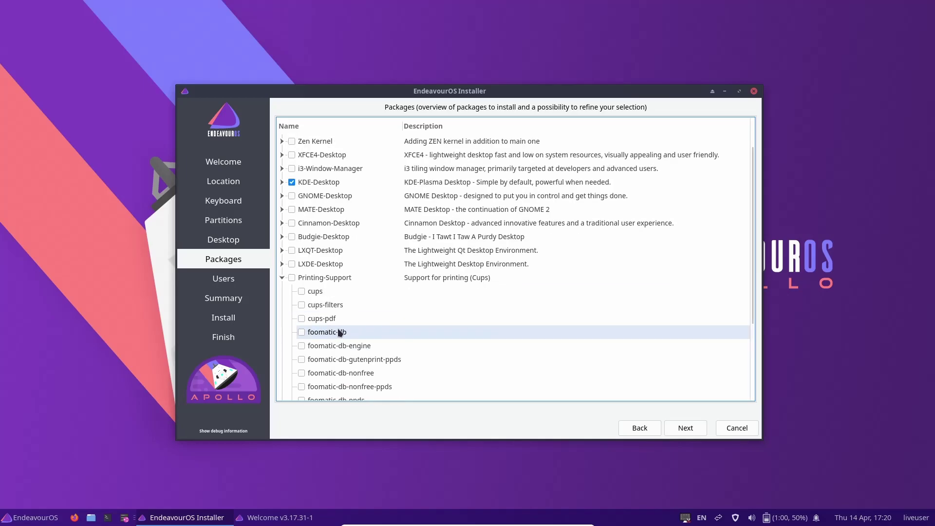
{"action": "scroll", "coordinate": [297, 322], "scroll_direction": "up", "scroll_amount": 1}
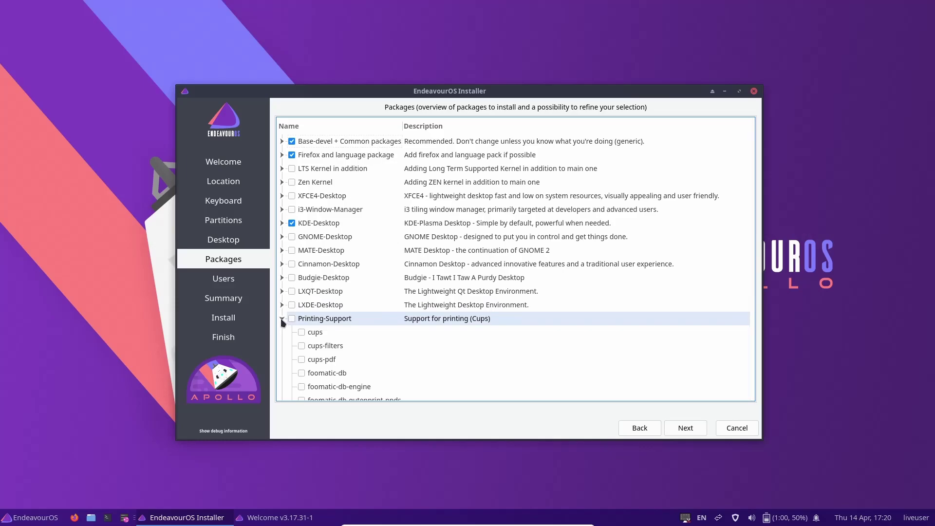
{"action": "left_click", "coordinate": [281, 319]}
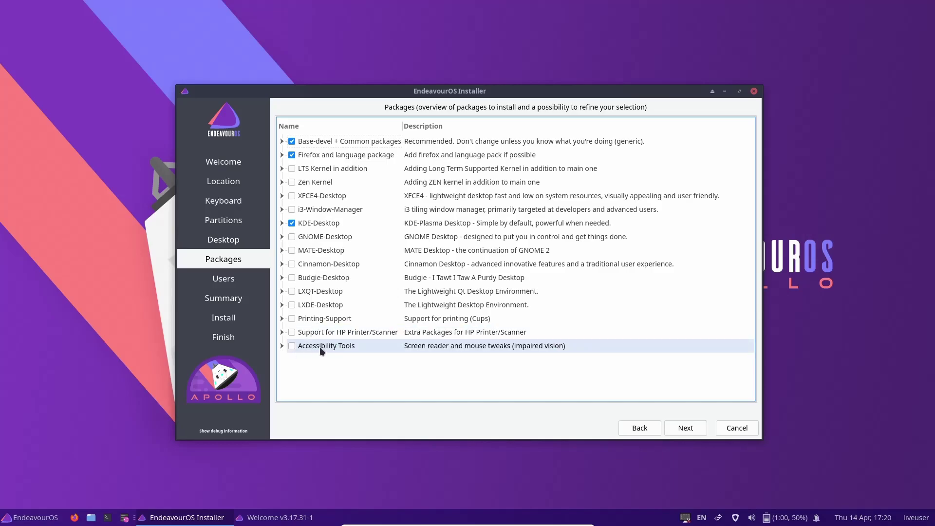
{"action": "left_click", "coordinate": [282, 347]}
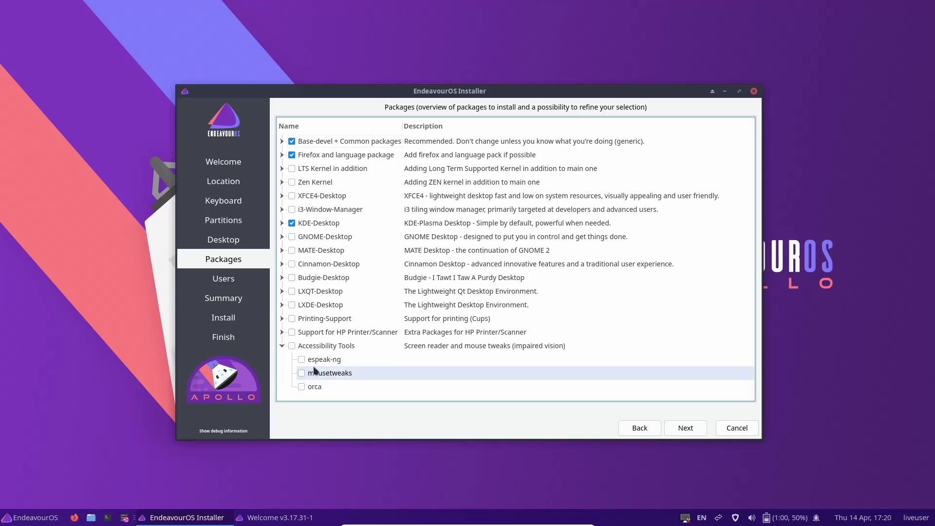
{"action": "left_click", "coordinate": [281, 346]}
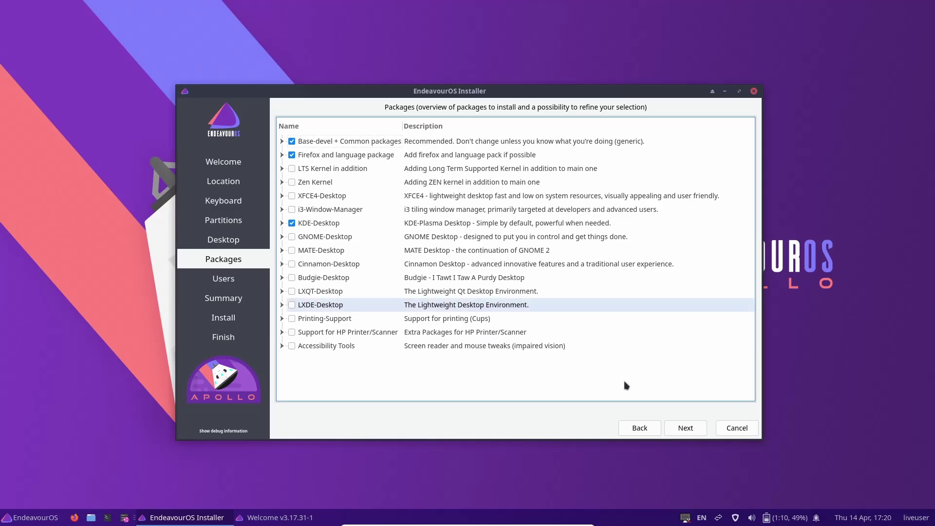
Enter the user's full name, keep the default login and computer name, and set a matching password.
{"action": "left_click", "coordinate": [683, 428]}
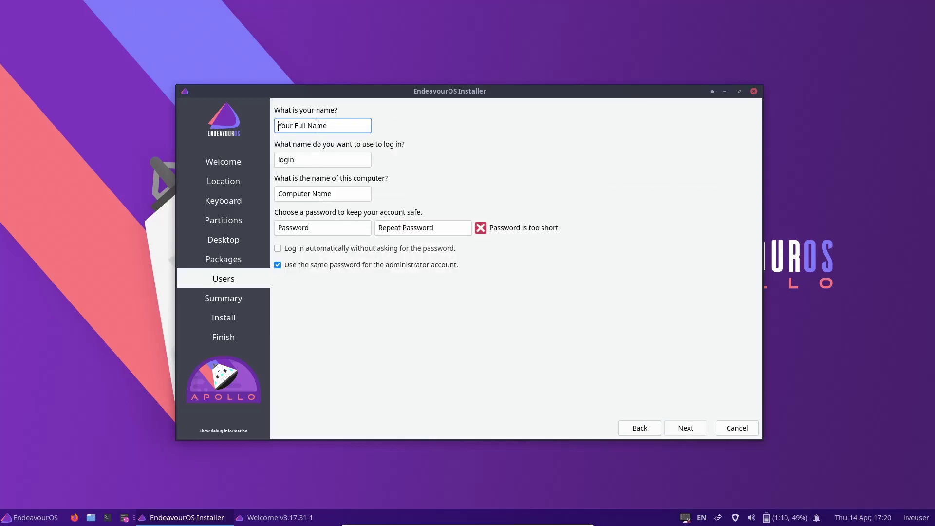
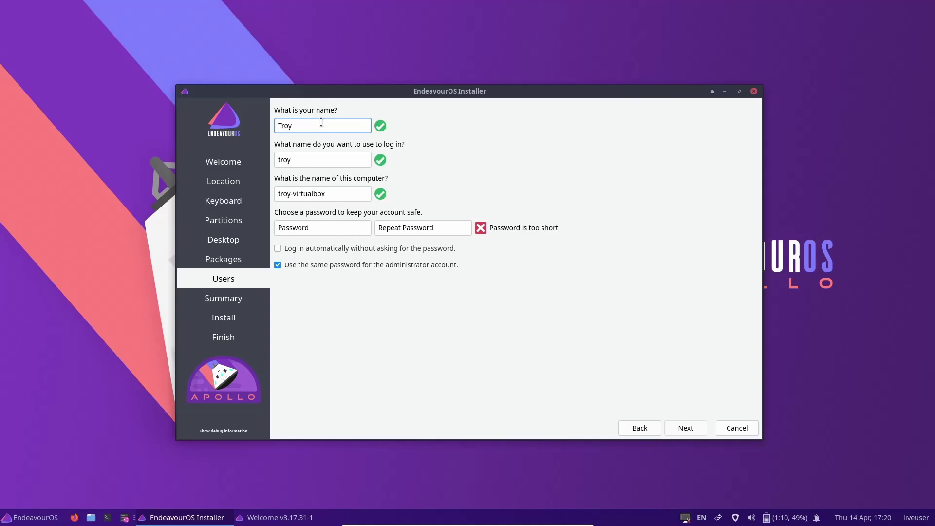
{"action": "key", "text": "Tab"}
{"action": "key", "text": "Tab"}
{"action": "key", "text": "Tab"}
{"action": "key", "text": "Tab"}
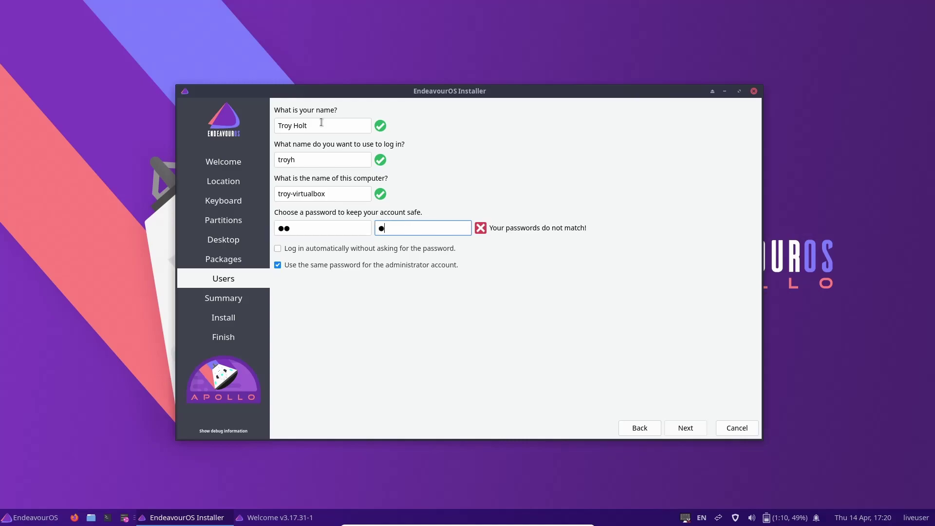
{"action": "left_click", "coordinate": [692, 431]}
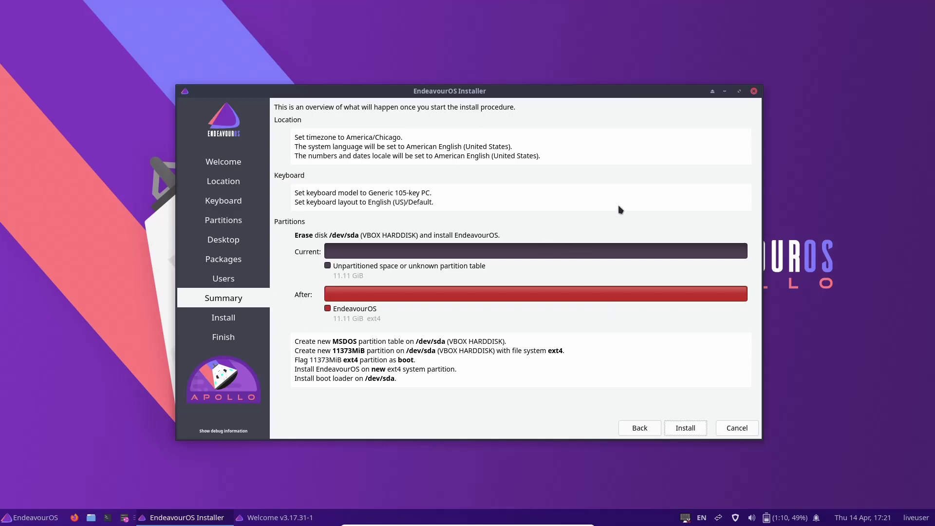
Cancel and quit the installer, then launch the GParted partition manager from Welcome.
{"action": "left_click", "coordinate": [755, 91]}
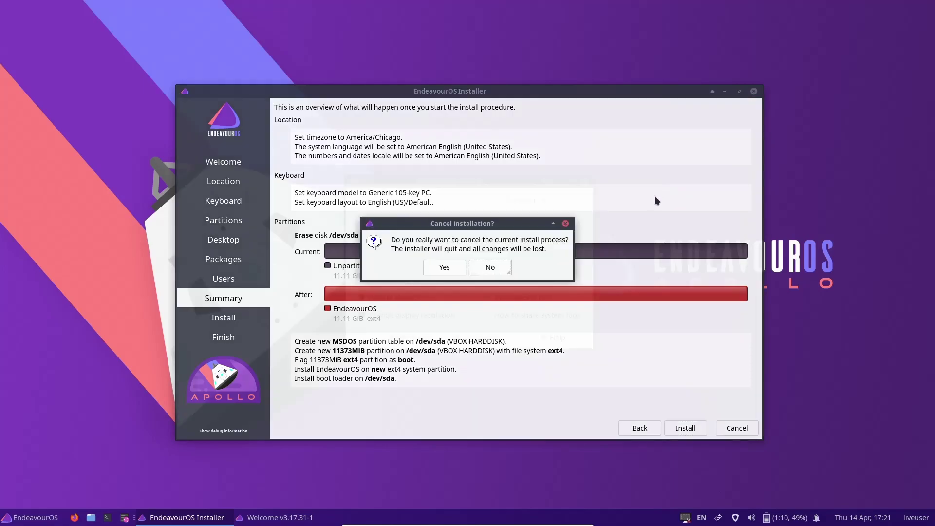
{"action": "left_click", "coordinate": [448, 269]}
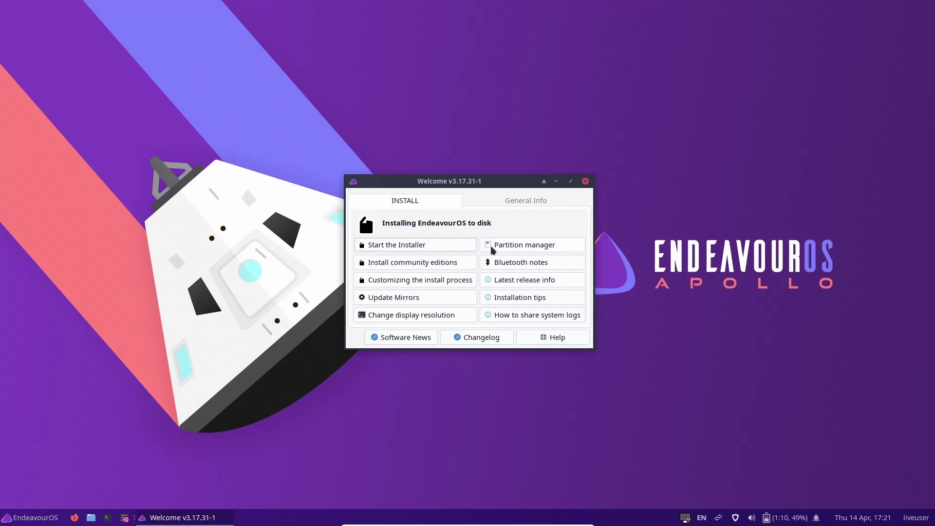
{"action": "left_click", "coordinate": [520, 248]}
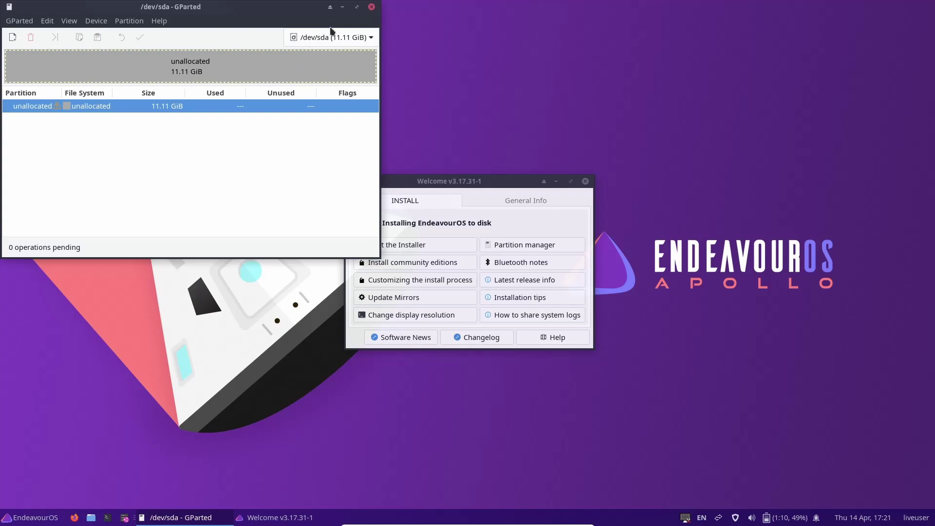
Close GParted after confirming /dev/sda shows 11.11 GiB of unallocated space.
{"action": "left_click", "coordinate": [371, 7]}
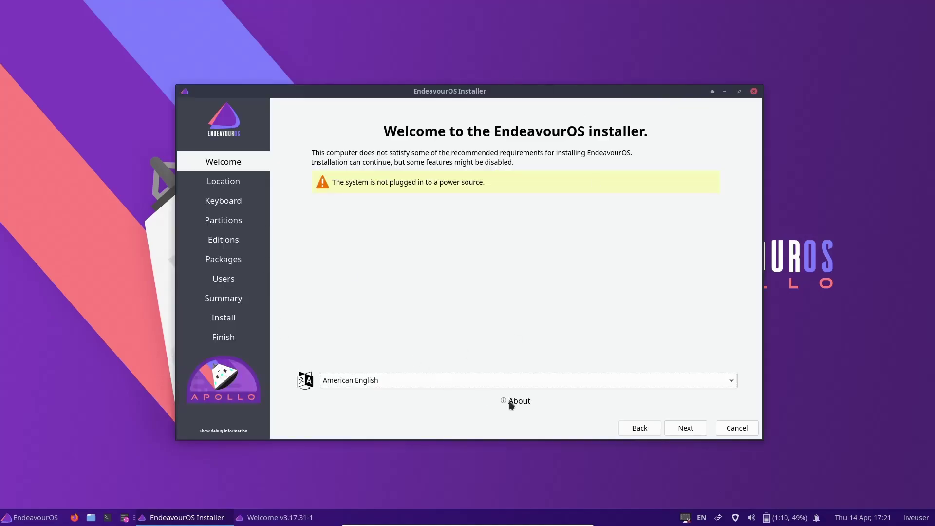
Go through to Partitions, choose Erase disk, reach the Editions page, then ask to cancel.
{"action": "left_click", "coordinate": [692, 430]}
{"action": "left_click", "coordinate": [692, 429]}
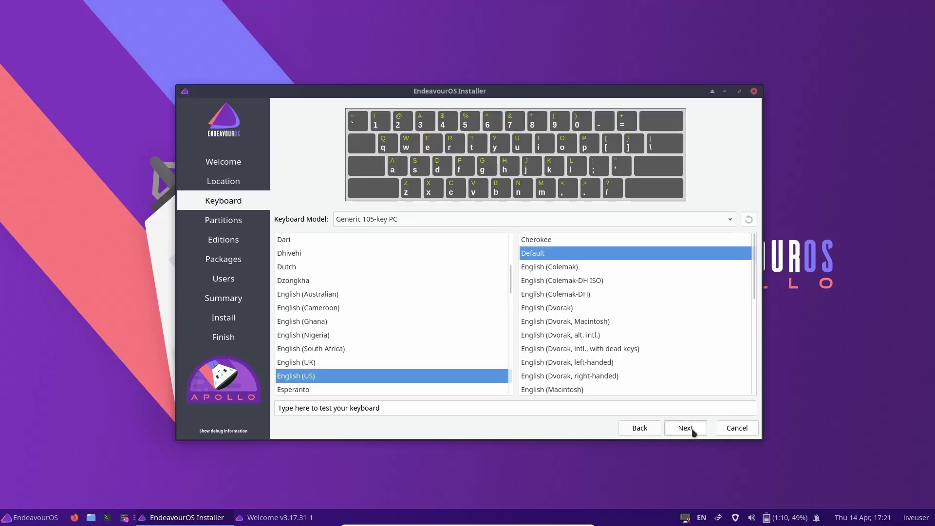
{"action": "left_click", "coordinate": [692, 429]}
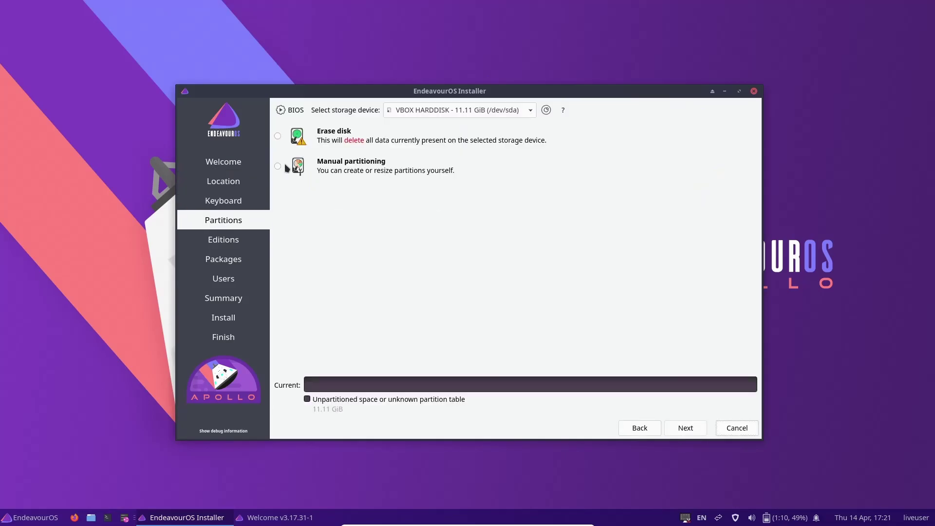
{"action": "left_click", "coordinate": [279, 137]}
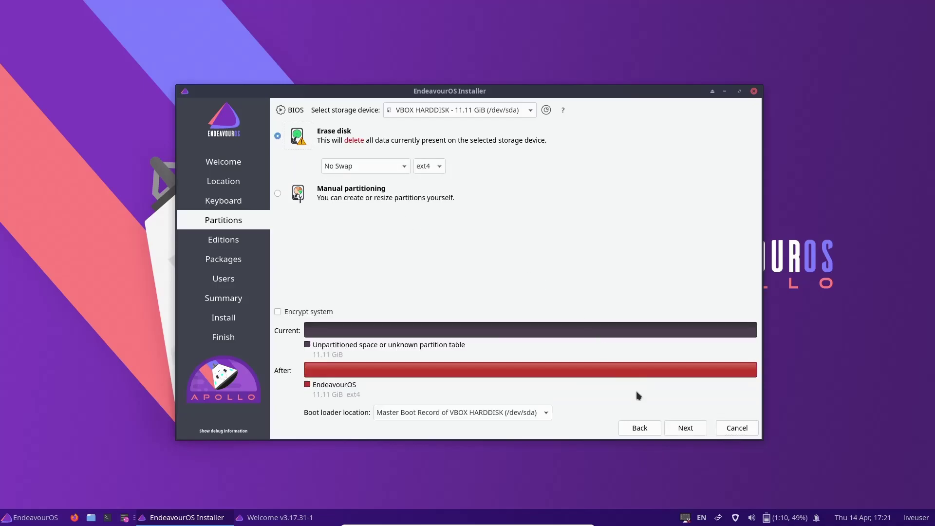
{"action": "left_click", "coordinate": [682, 428]}
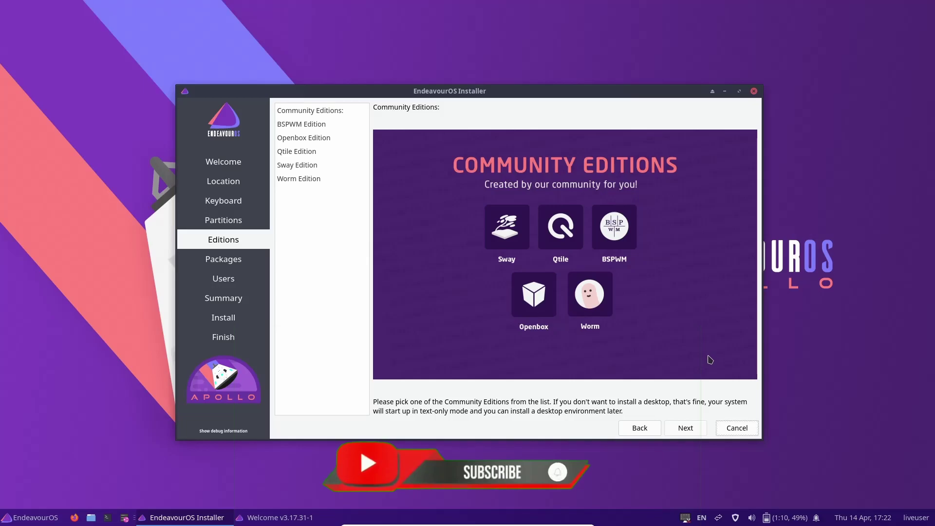
{"action": "left_click", "coordinate": [754, 91]}
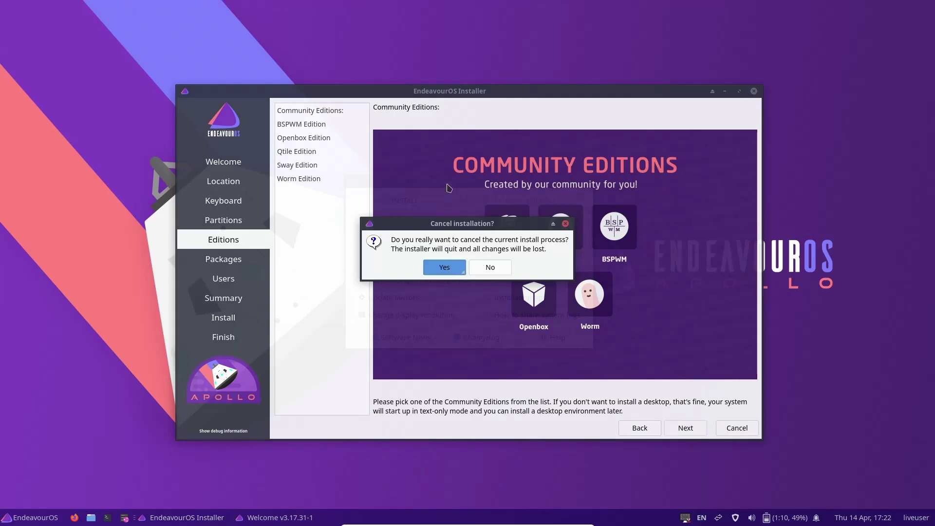
Answer Yes in the Cancel installation dialog to quit the installer.
{"action": "left_click", "coordinate": [445, 267]}
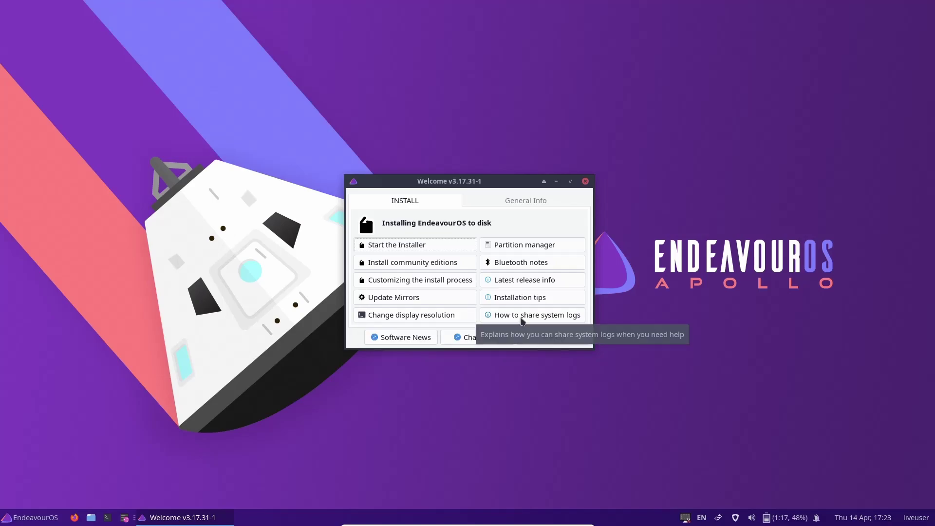
View the General Info tab, return to INSTALL, and close the Welcome window.
{"action": "left_click", "coordinate": [529, 202]}
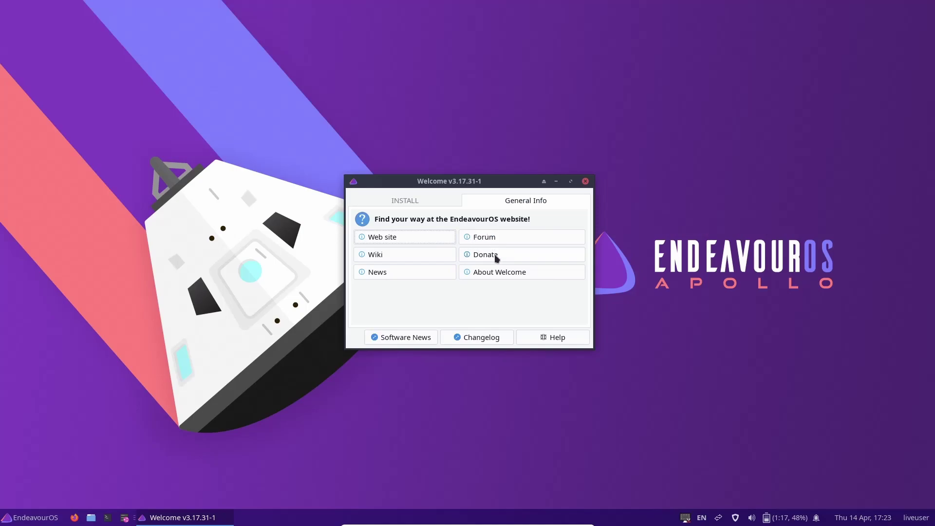
{"action": "left_click", "coordinate": [408, 205]}
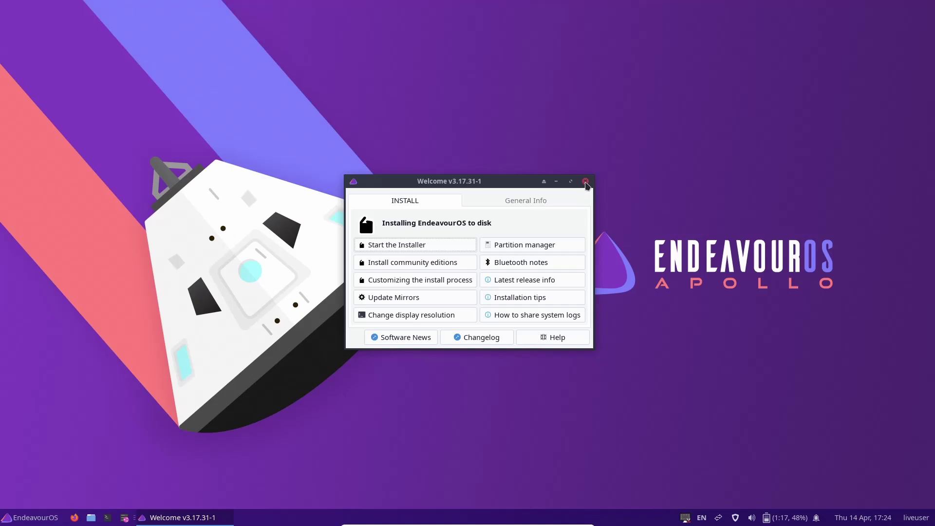
{"action": "left_click", "coordinate": [586, 182]}
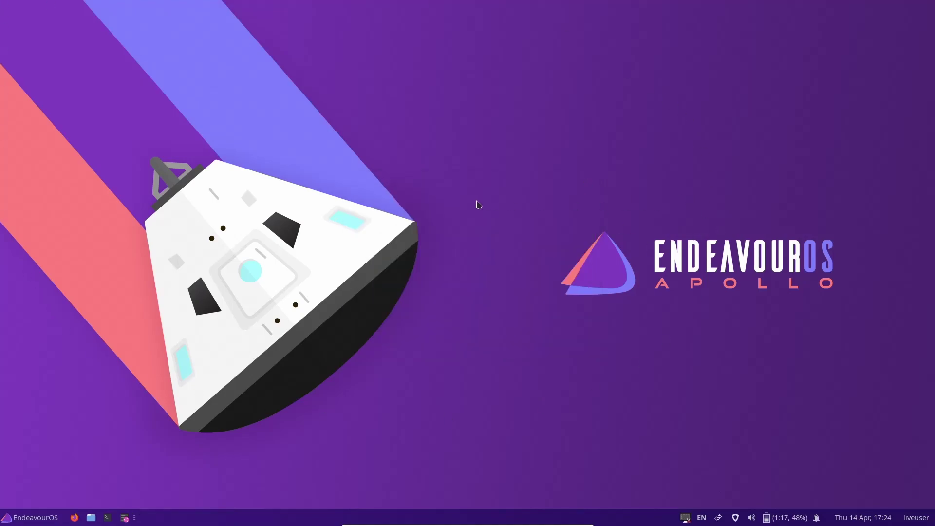
{"action": "right_click", "coordinate": [477, 201]}
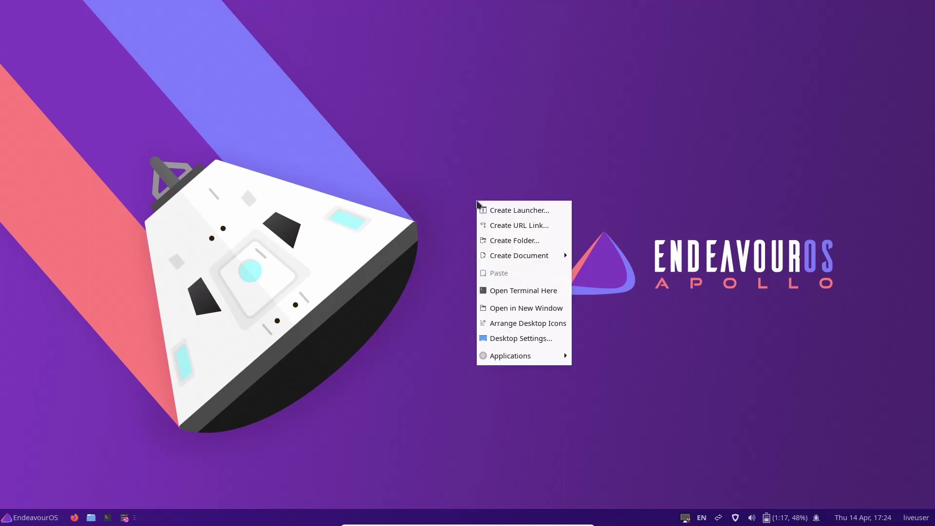
{"action": "left_click", "coordinate": [520, 340]}
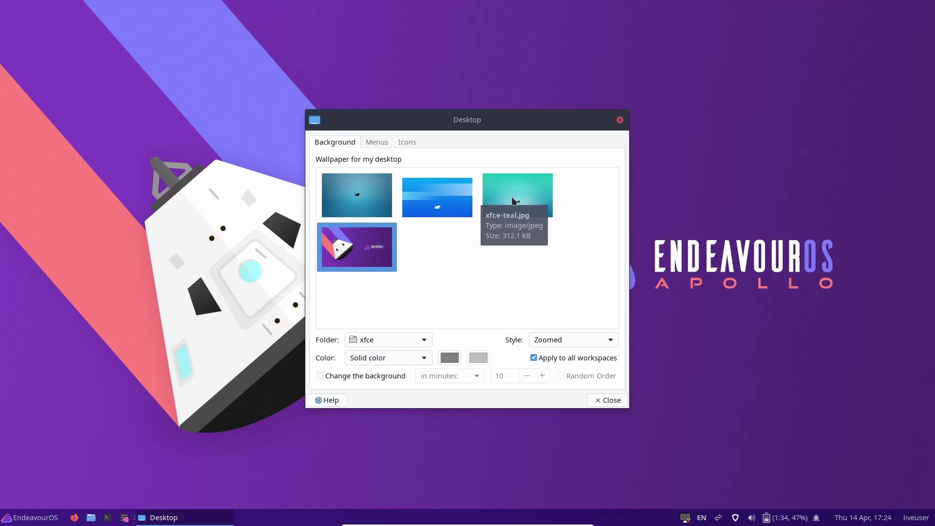
{"action": "left_click", "coordinate": [373, 146]}
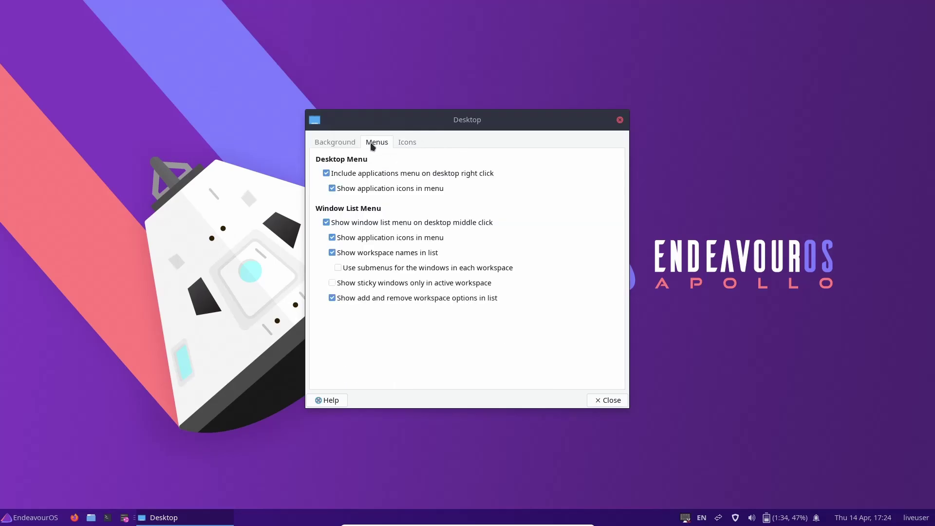
{"action": "left_click", "coordinate": [407, 145]}
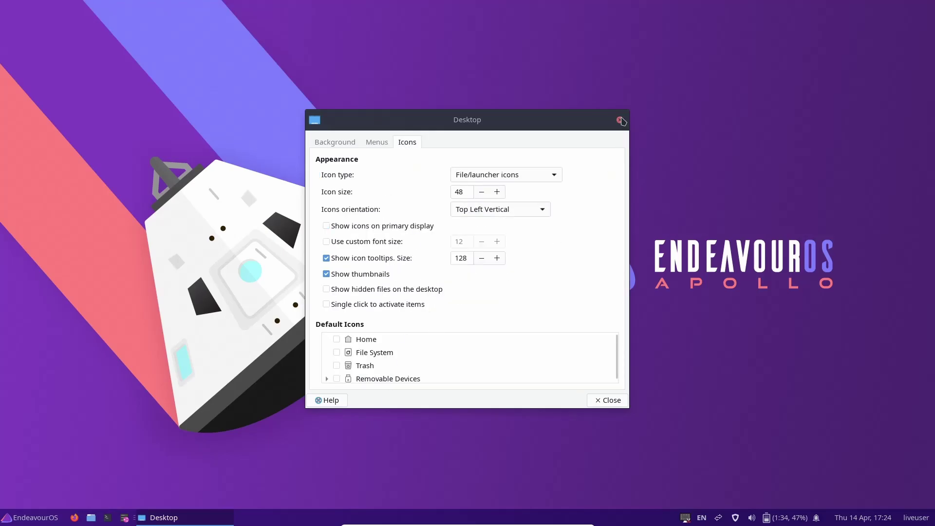
{"action": "left_click", "coordinate": [620, 121]}
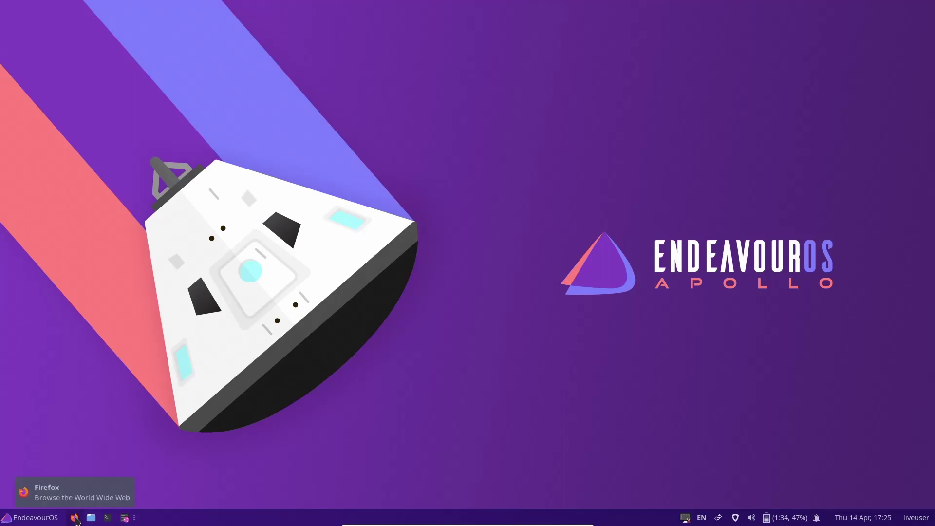
Open Thunar on /home/liveuser, maximize the window, then restore its original size.
{"action": "left_click", "coordinate": [92, 519]}
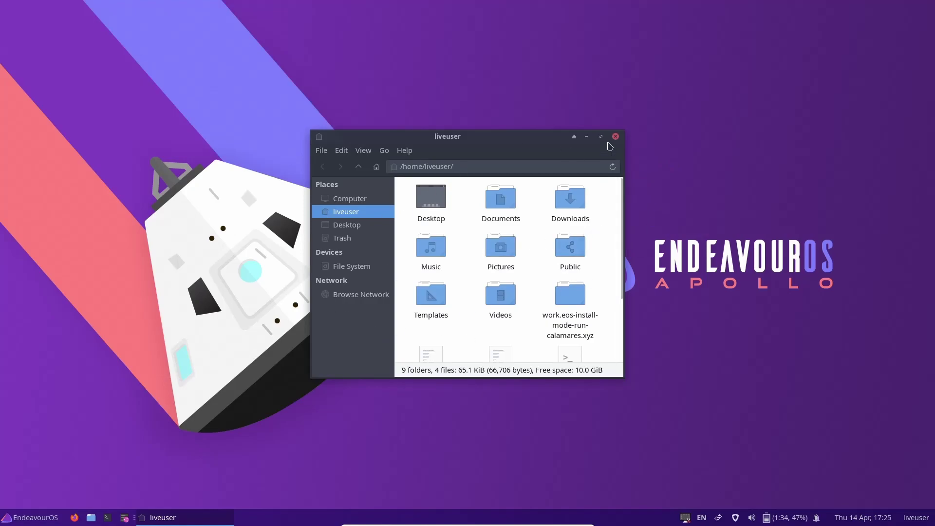
{"action": "left_click", "coordinate": [601, 136]}
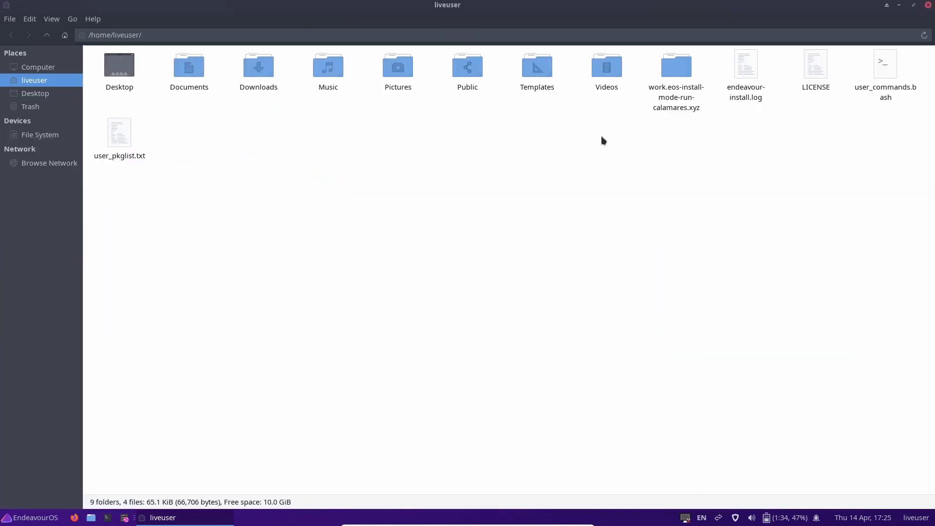
{"action": "left_click", "coordinate": [914, 5]}
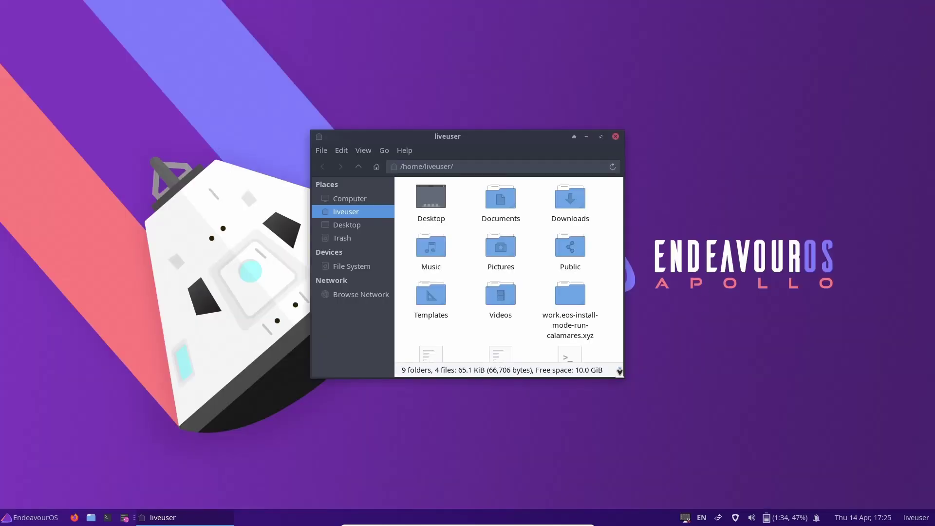
Enlarge the Thunar window from its corner, move it toward the upper left, then close it.
{"action": "left_click_drag", "start_coordinate": [629, 376], "coordinate": [624, 382]}
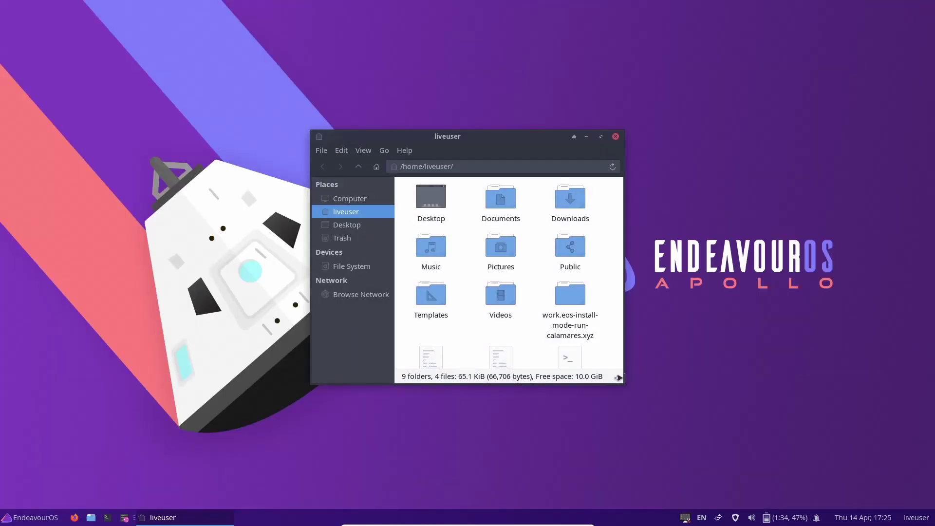
{"action": "left_click_drag", "start_coordinate": [624, 381], "coordinate": [694, 448]}
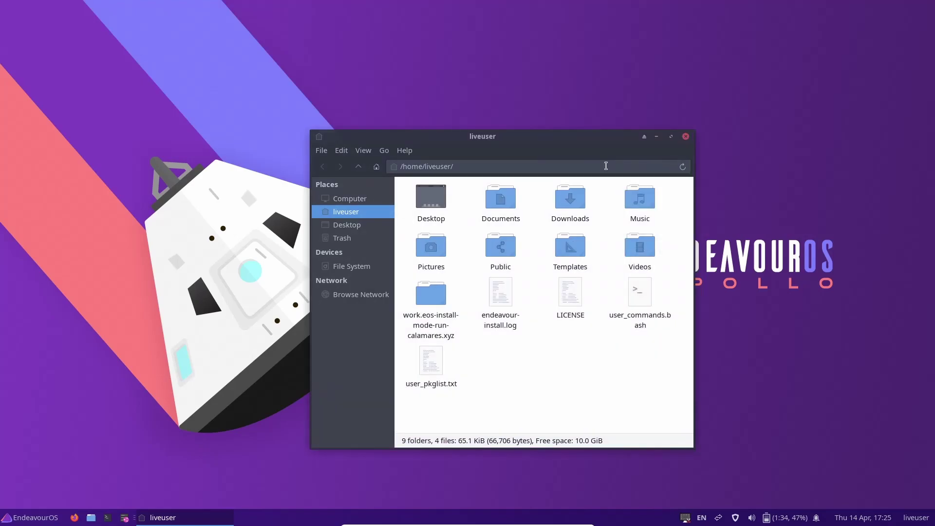
{"action": "left_click_drag", "start_coordinate": [588, 146], "coordinate": [526, 74]}
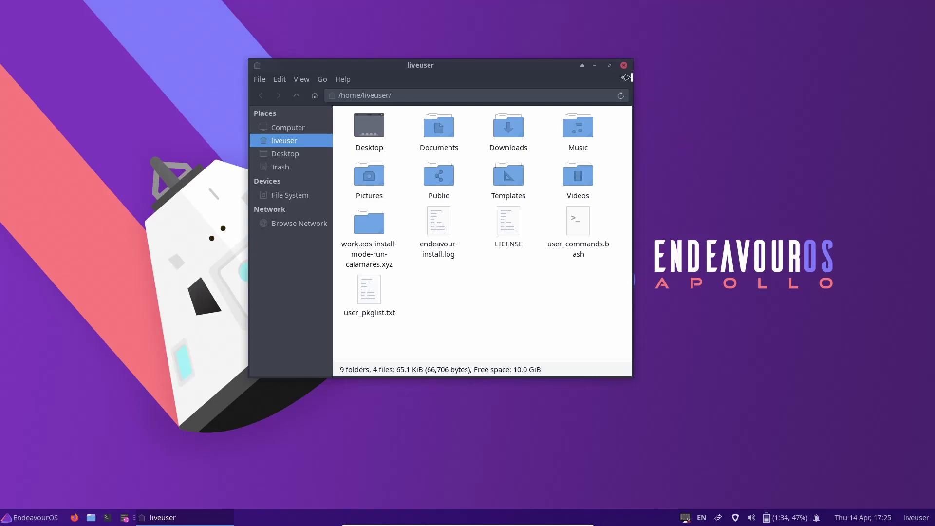
{"action": "left_click", "coordinate": [626, 66]}
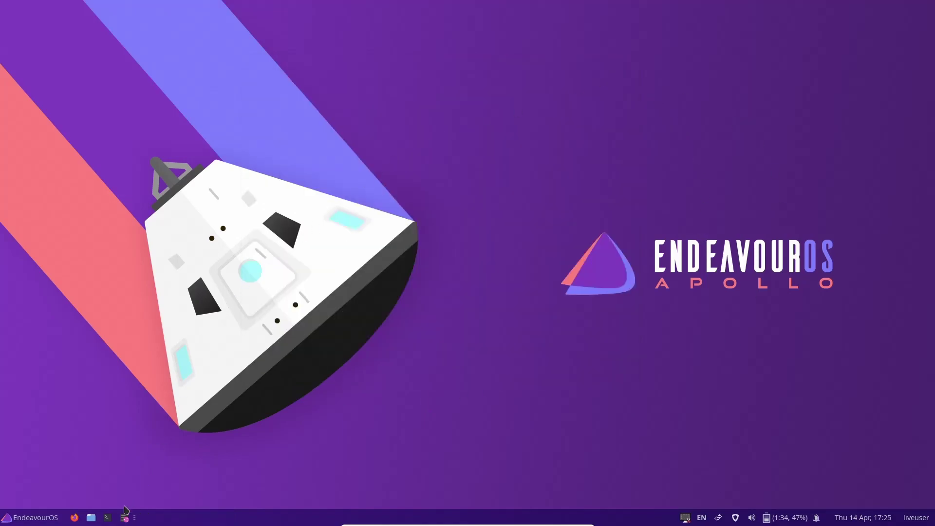
{"action": "left_click", "coordinate": [109, 520]}
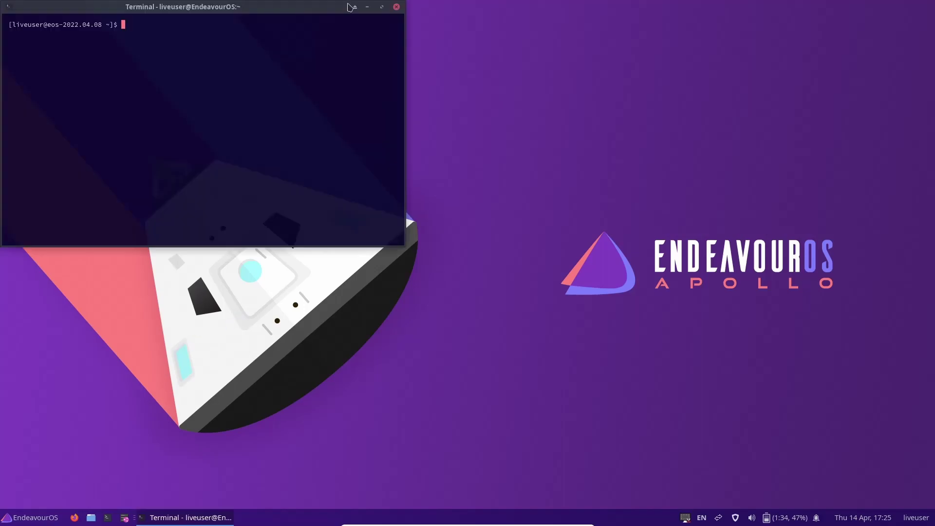
{"action": "left_click", "coordinate": [381, 9]}
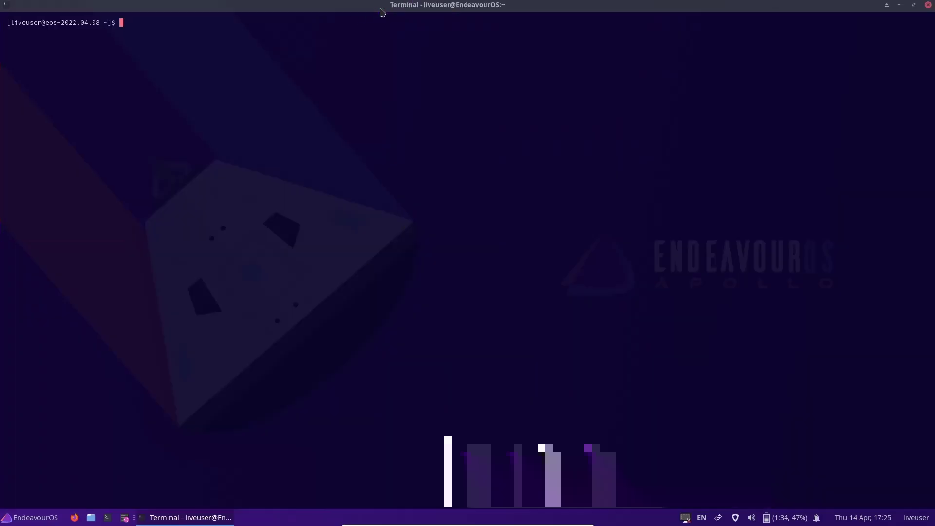
{"action": "type", "text": "htop"}
{"action": "key", "text": "Return"}
{"action": "type", "text": "top"}
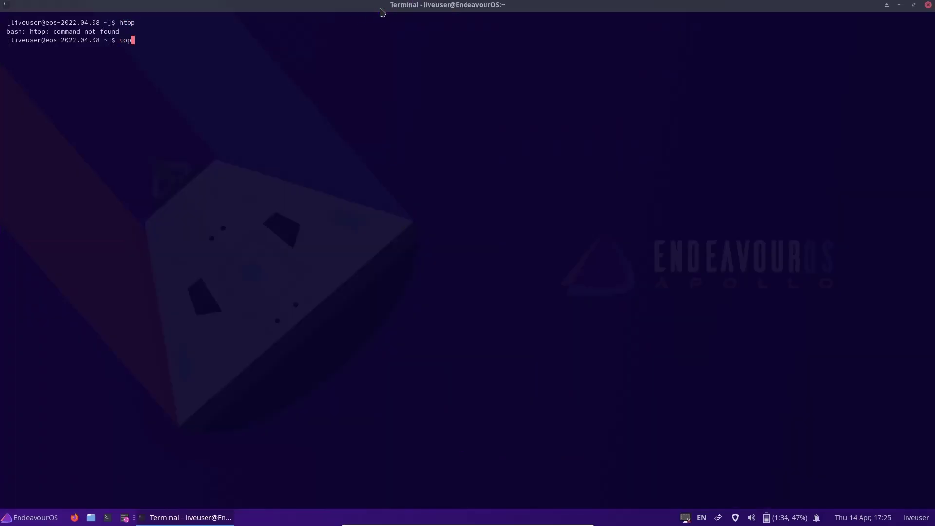
{"action": "key", "text": "Return"}
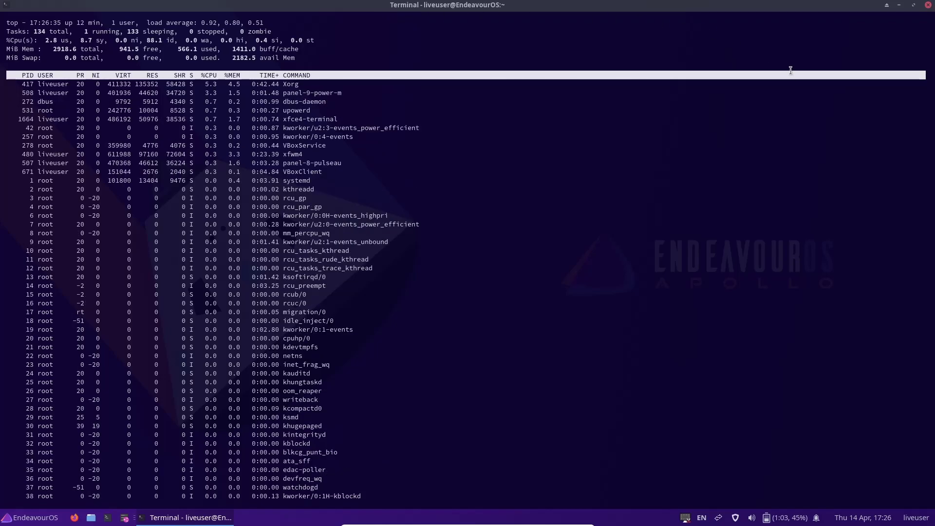
{"action": "left_click", "coordinate": [929, 5]}
{"action": "left_click", "coordinate": [125, 519]}
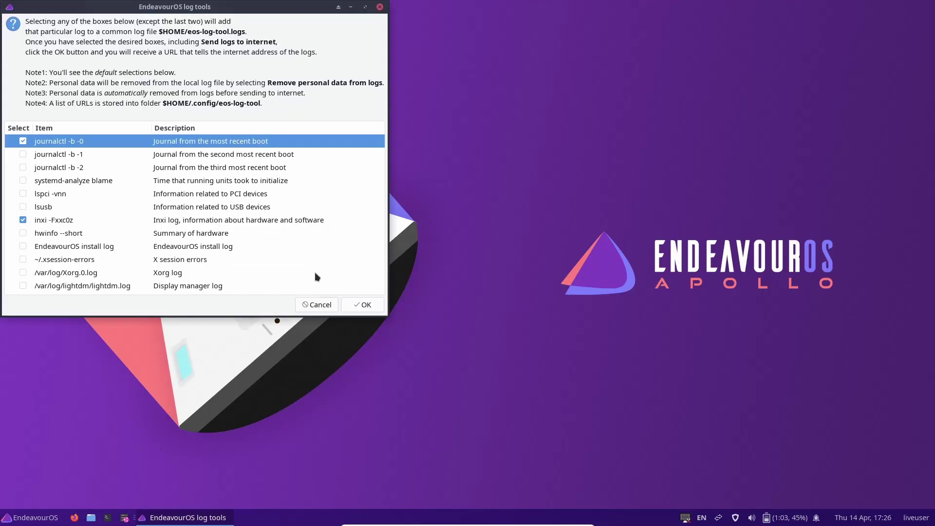
{"action": "left_click_drag", "start_coordinate": [301, 9], "coordinate": [460, 49]}
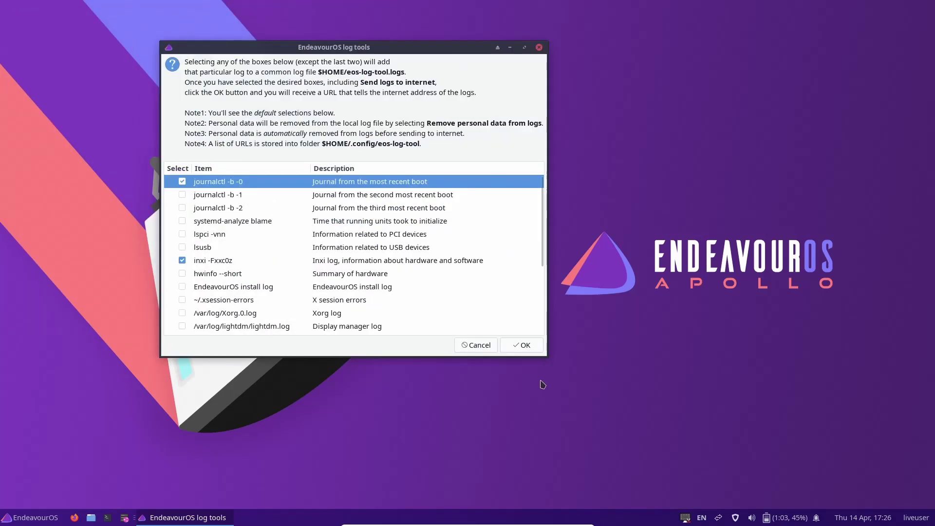
{"action": "left_click_drag", "start_coordinate": [547, 356], "coordinate": [597, 412]}
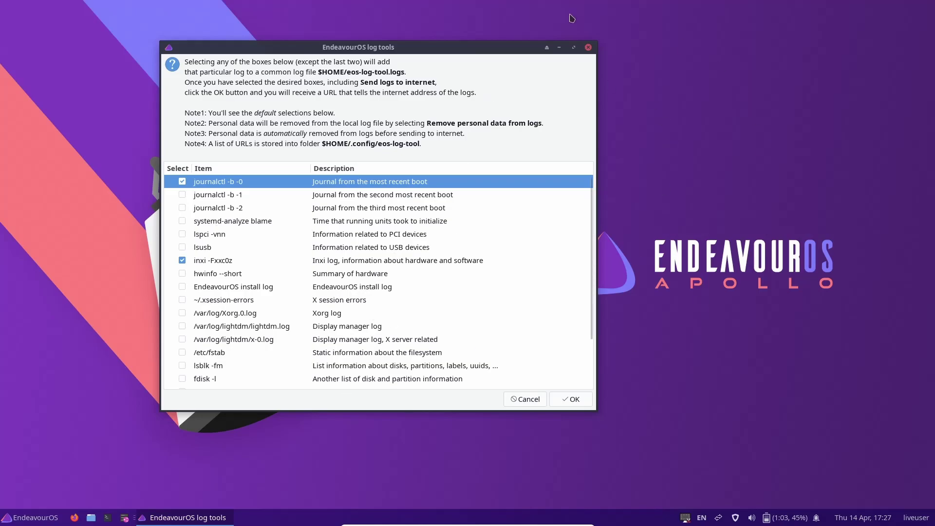
{"action": "left_click", "coordinate": [588, 48]}
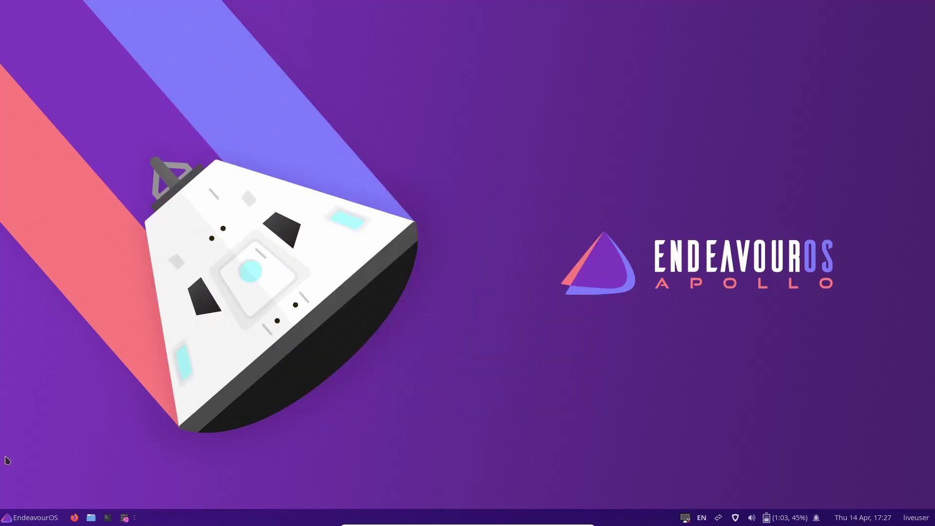
Open the Whisker menu and browse Accessories, Development, Graphics, Internet, ending on Multimedia.
{"action": "left_click", "coordinate": [31, 520]}
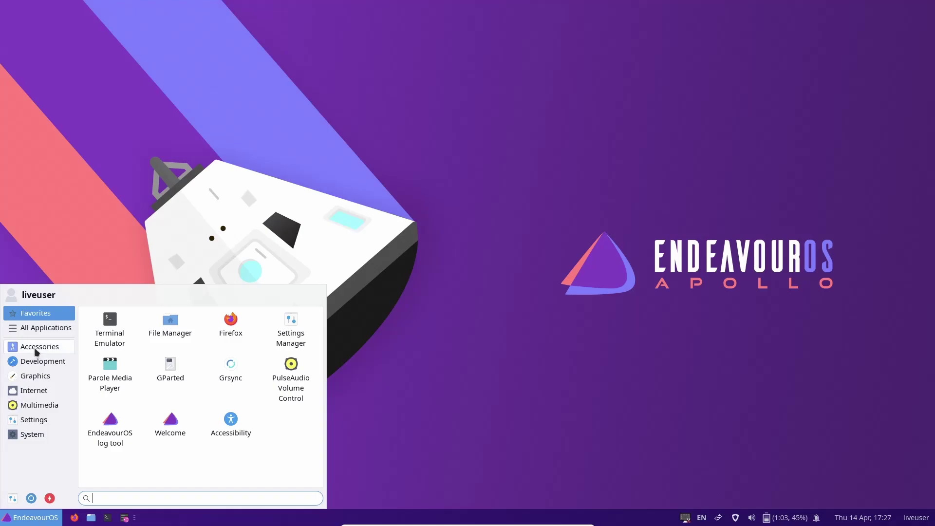
{"action": "left_click", "coordinate": [36, 348]}
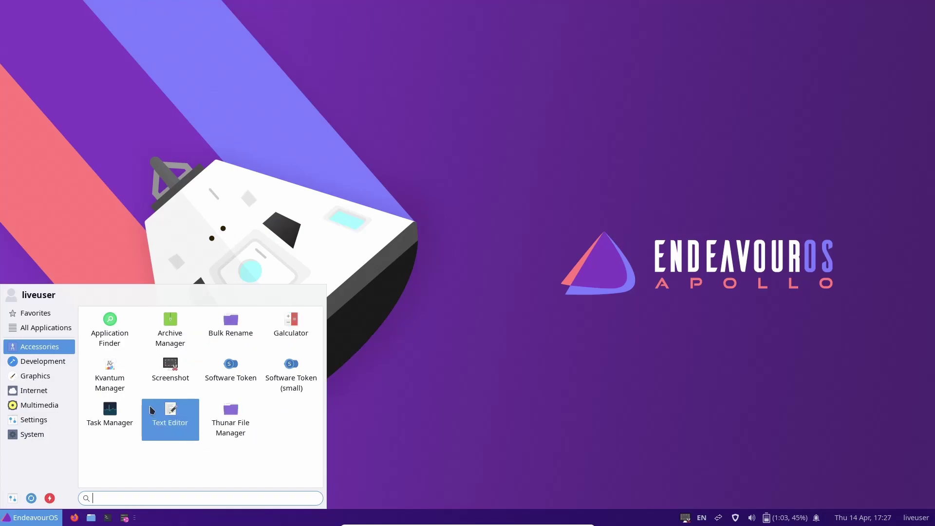
{"action": "left_click", "coordinate": [51, 361]}
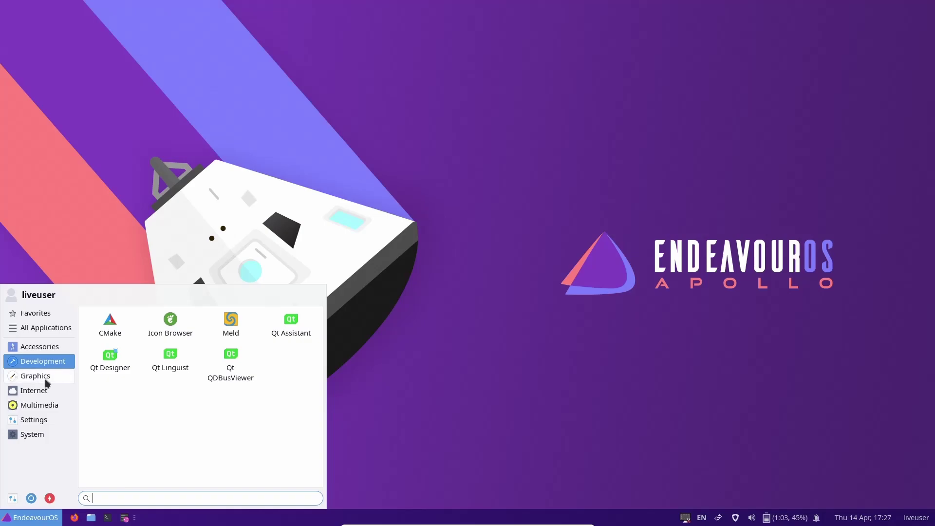
{"action": "left_click", "coordinate": [46, 379]}
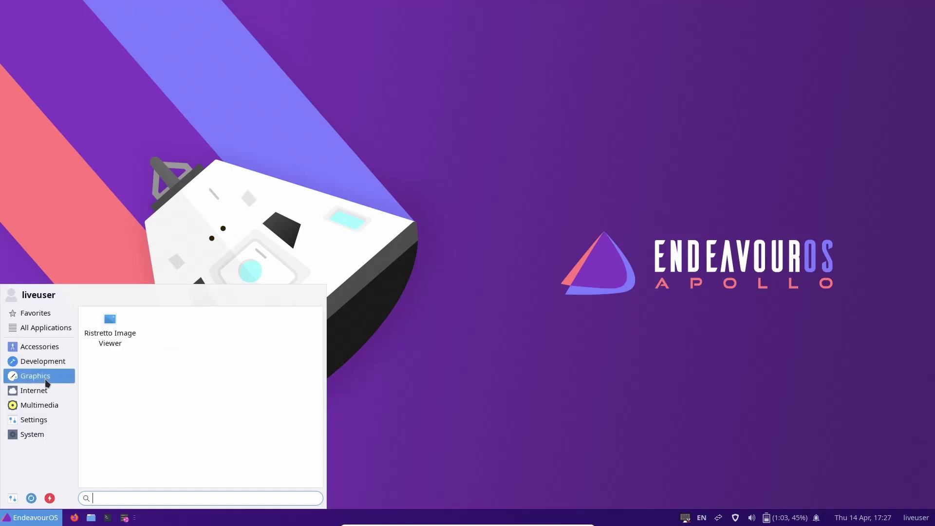
{"action": "left_click", "coordinate": [42, 395]}
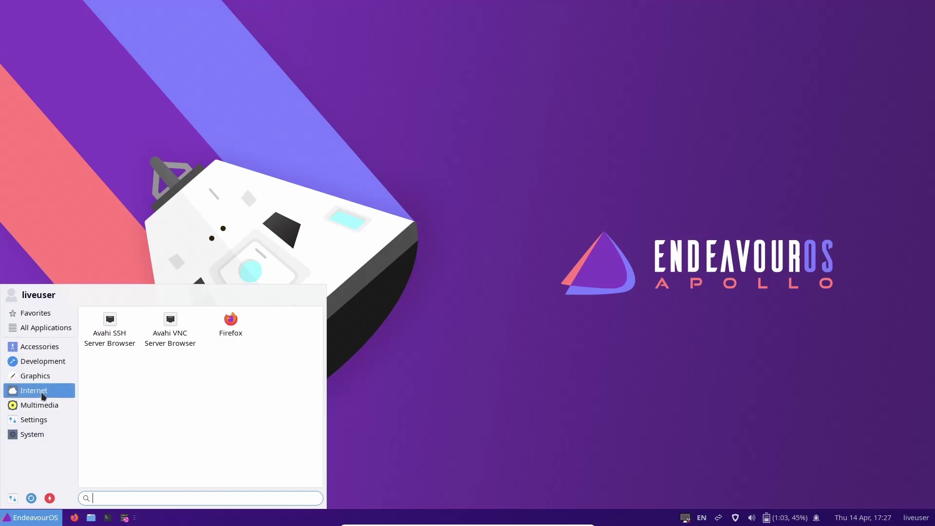
{"action": "left_click", "coordinate": [44, 407]}
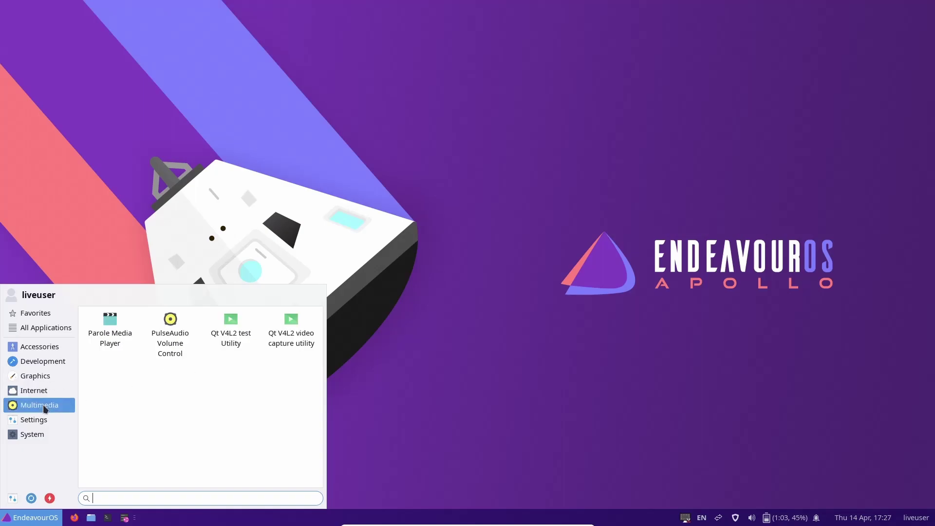